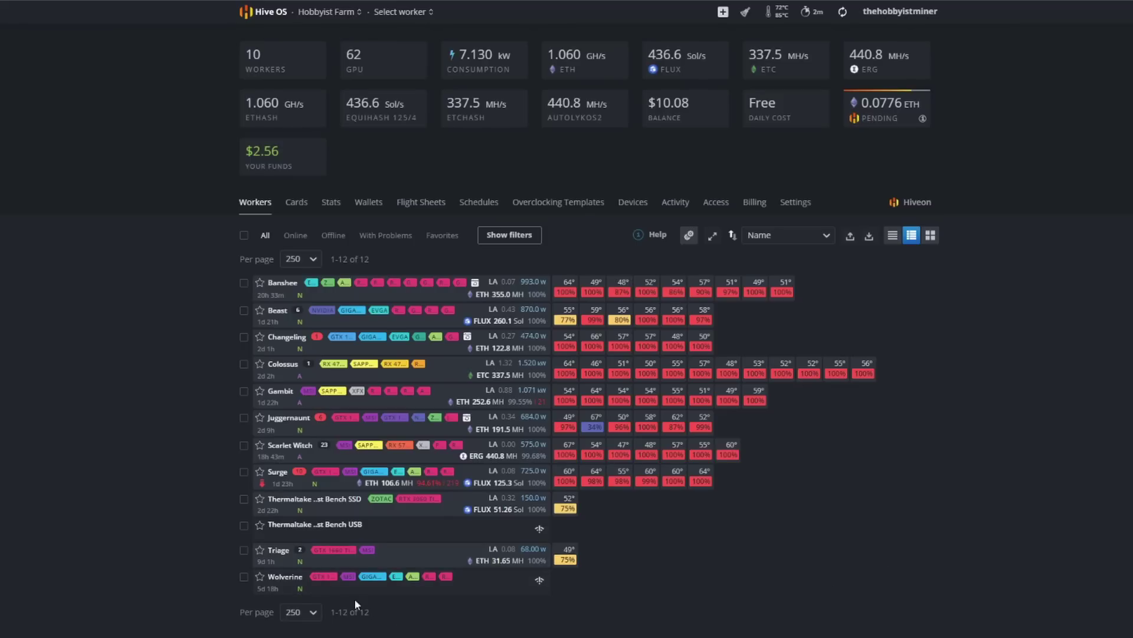
Open the Triage worker's overview, showing one GTX 1660 Ti hashing ETH at 31.65 MH
click(278, 550)
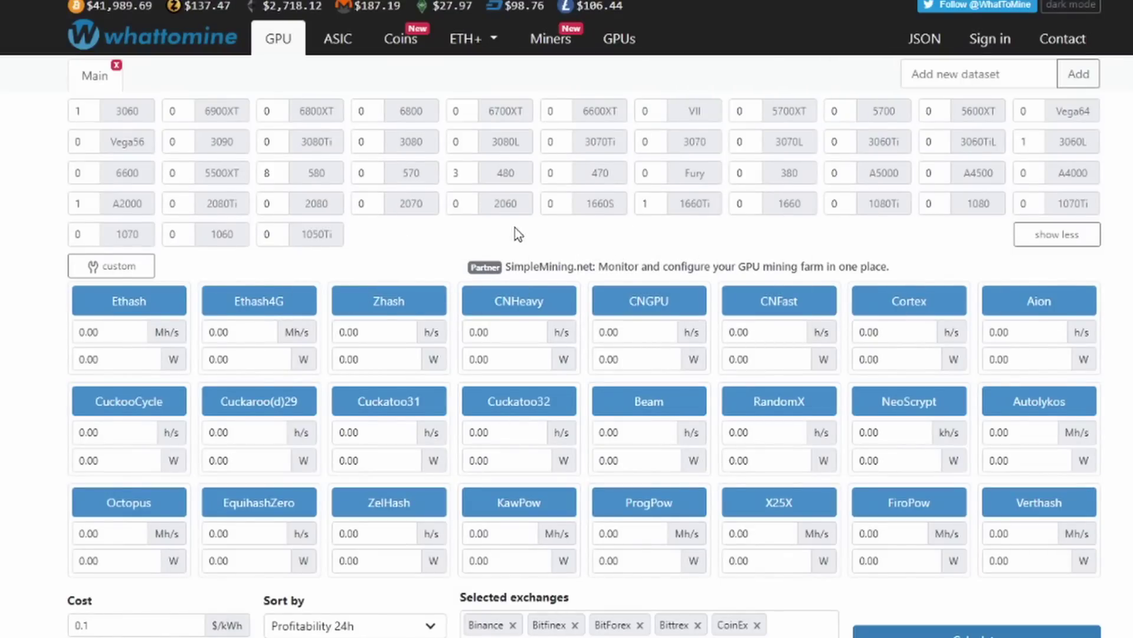
Load the 1660Ti preset and set Ethash to 31.66 MH/s at 99.8 W
click(695, 207)
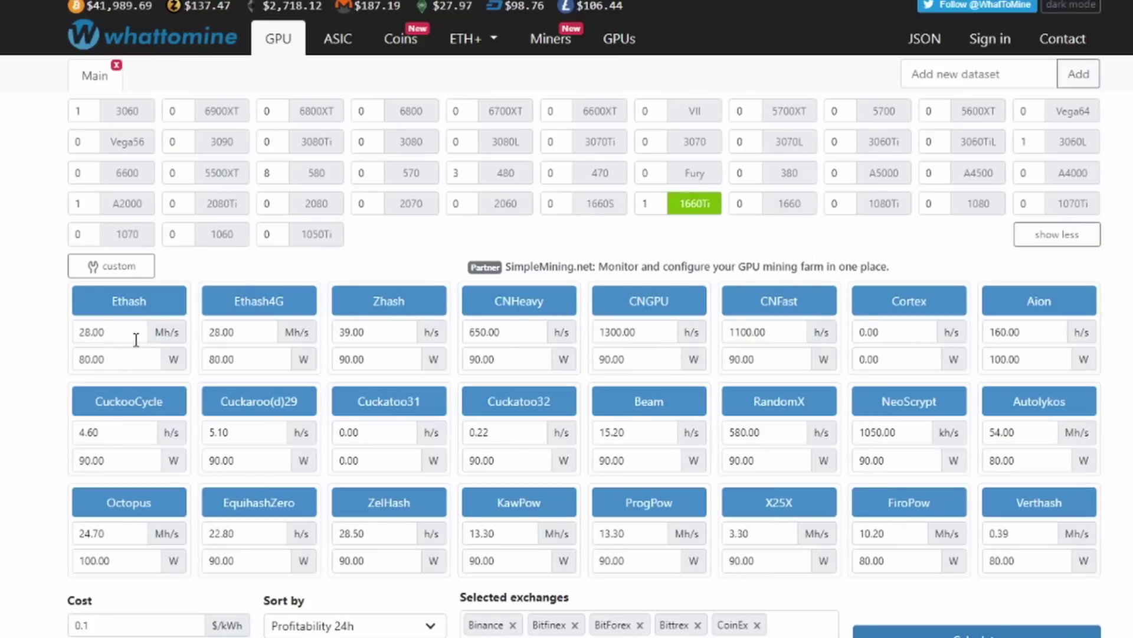
click(117, 332)
drag(104, 330, 41, 323)
text(31.66)
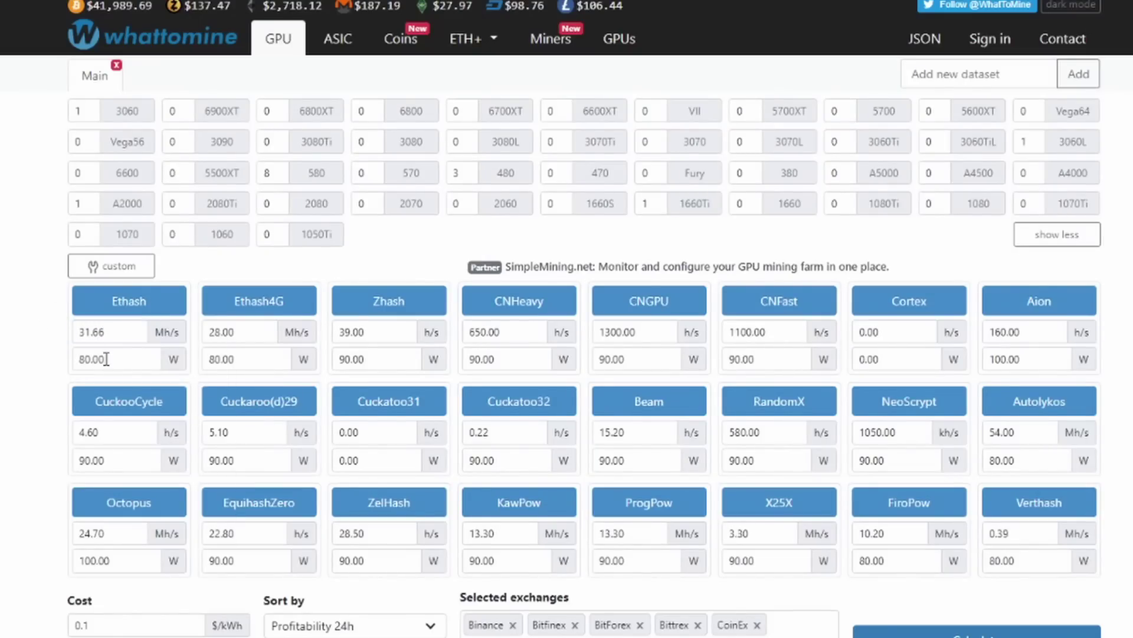
drag(107, 358, 78, 359)
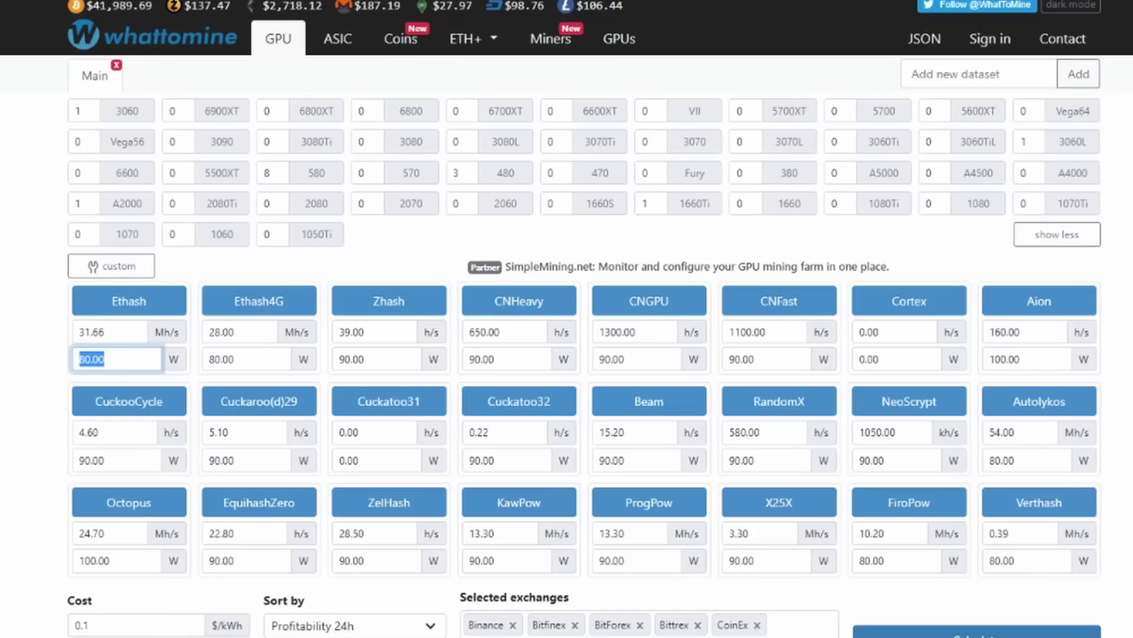
text(8)
key(BackSpace)
text(99.8)
click(40, 342)
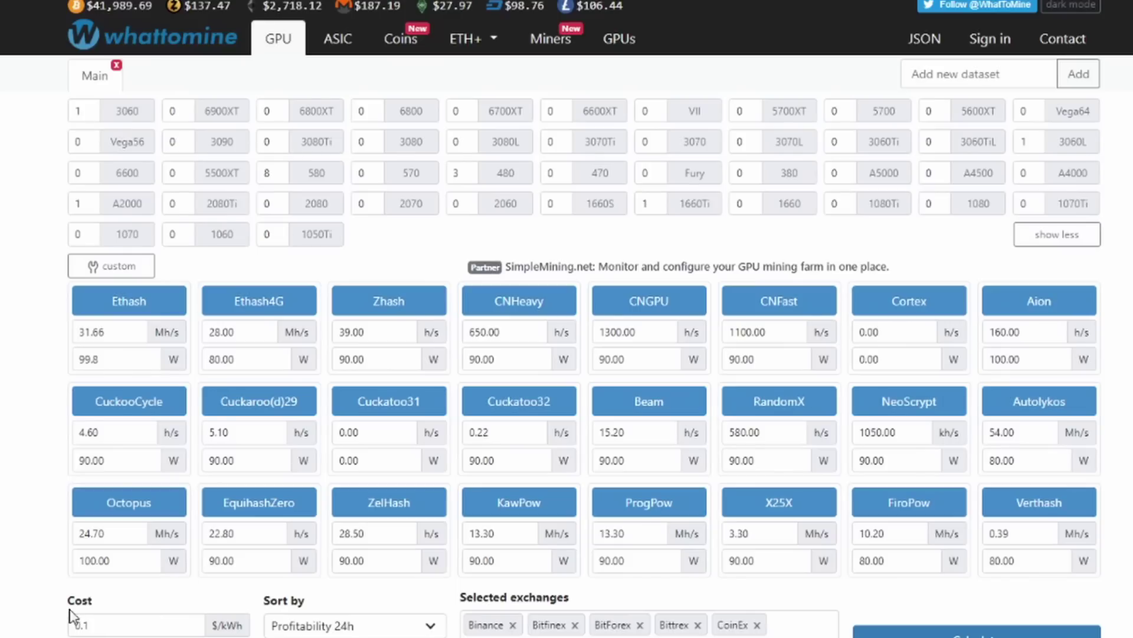
Change the electricity cost from 0.1 to 0.058 $/kWh
drag(98, 626, 59, 629)
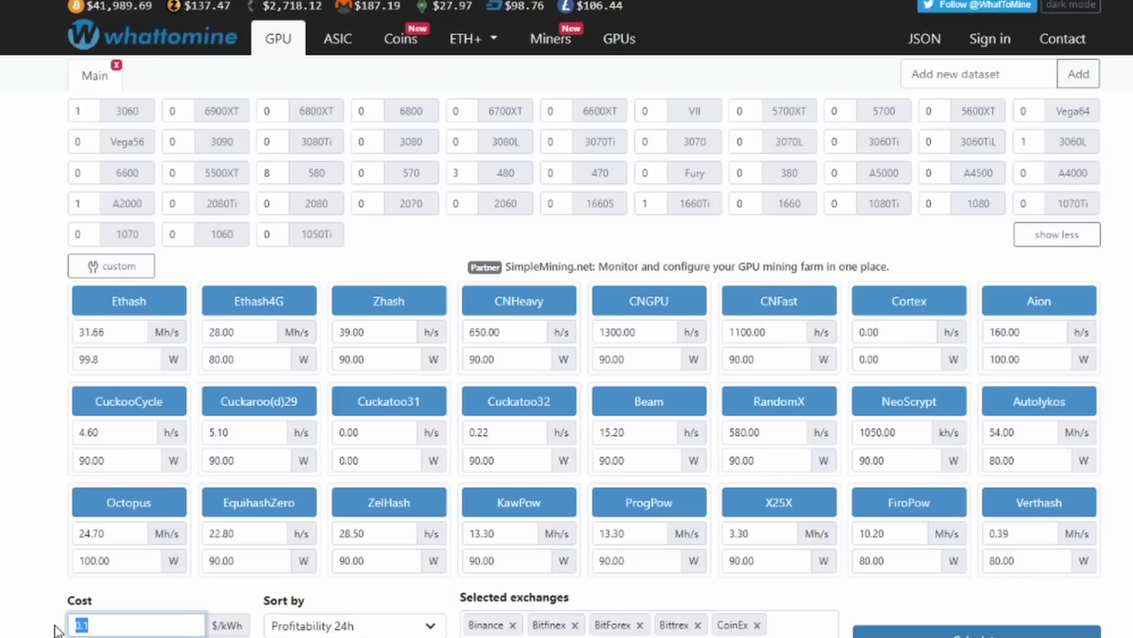
click(110, 627)
click(110, 626)
key(BackSpace)
text(058)
key(Return)
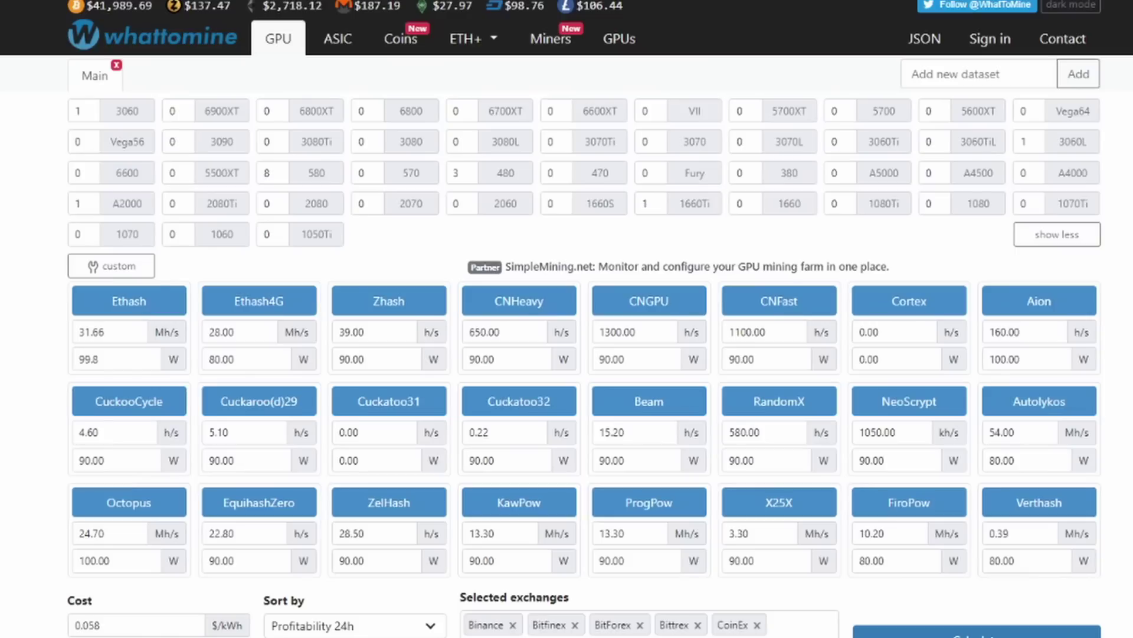
Recalculate and scroll to the Ethereum results, highlighting the $1.08 daily profit
click(997, 631)
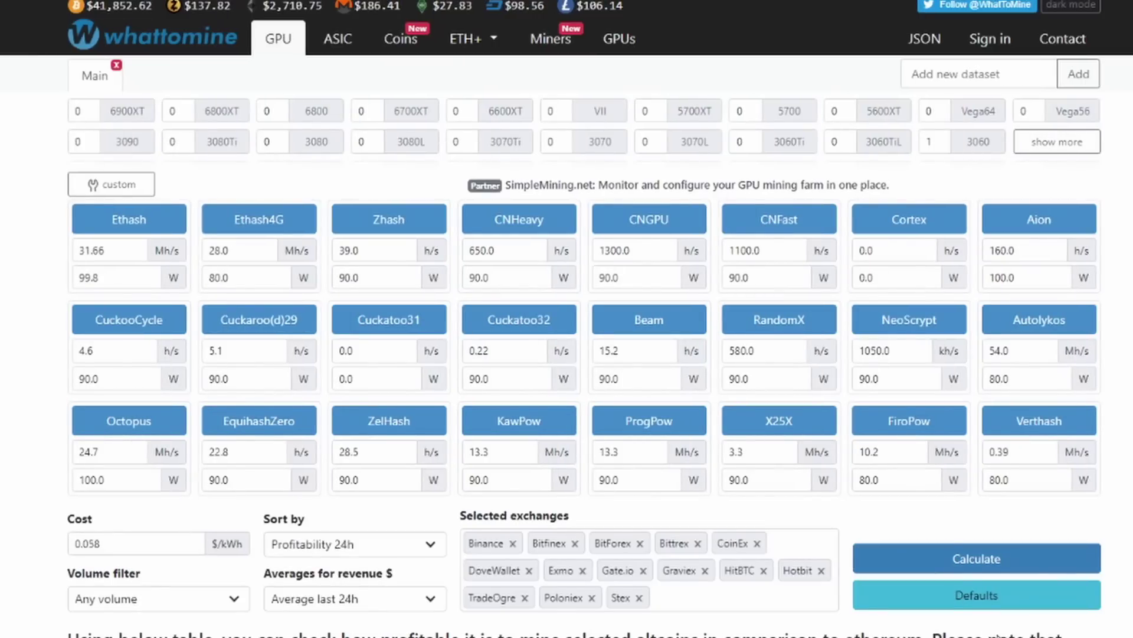
scroll(566, 354, down, 1)
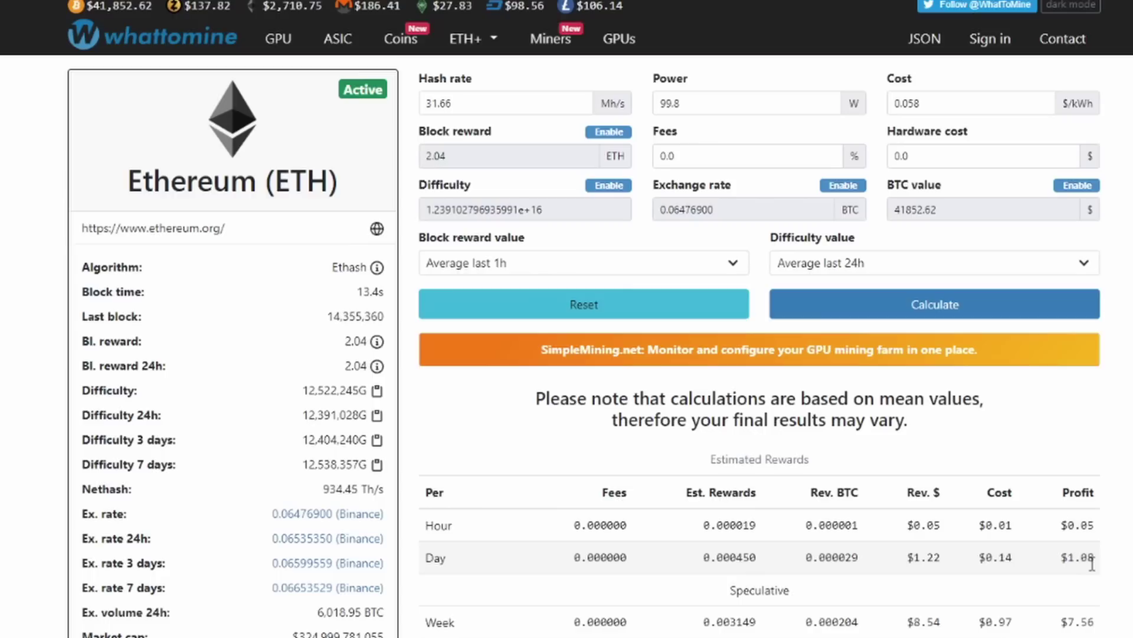
drag(1096, 557, 1063, 558)
click(1114, 553)
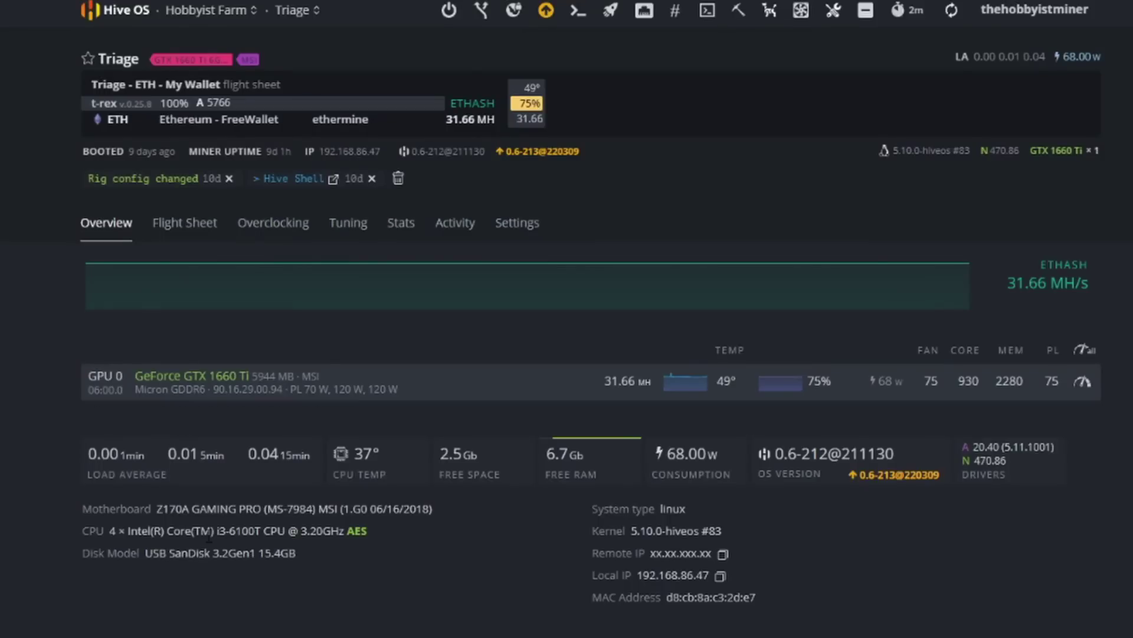
Copy the ETH wallet address from the Triage rig's Flight Sheet tab
click(184, 226)
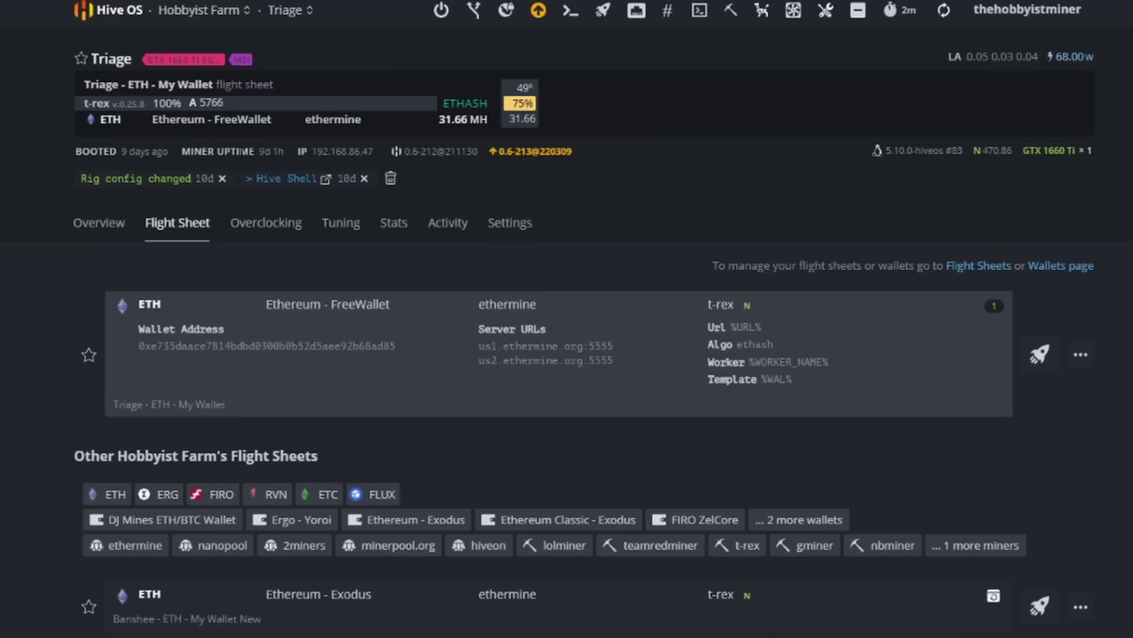
drag(396, 346, 138, 347)
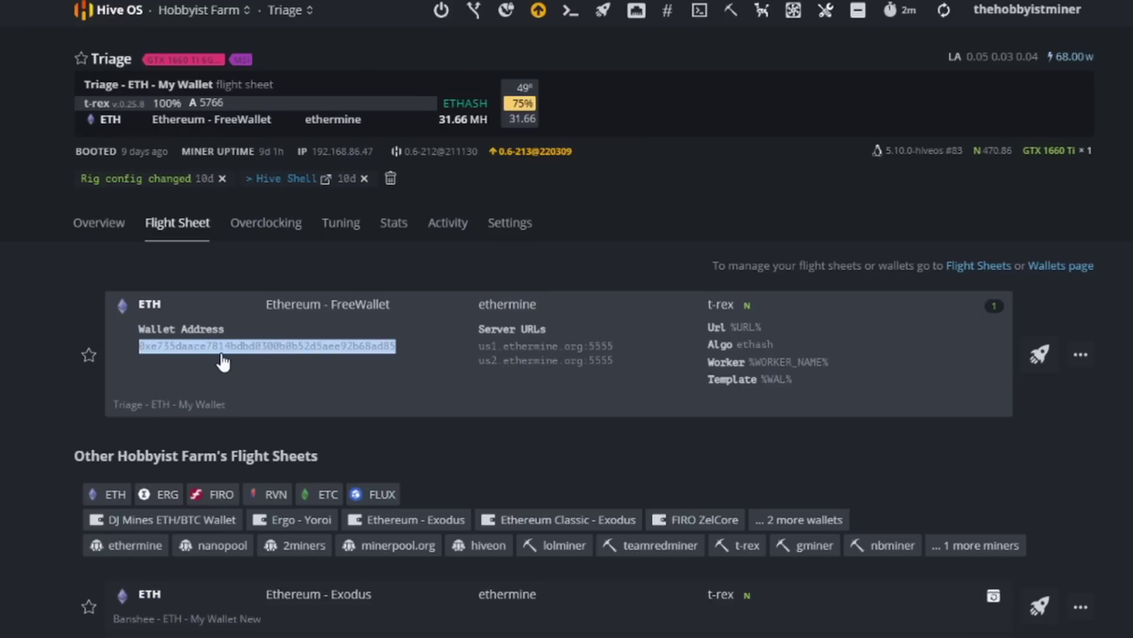
right_click(223, 361)
click(282, 361)
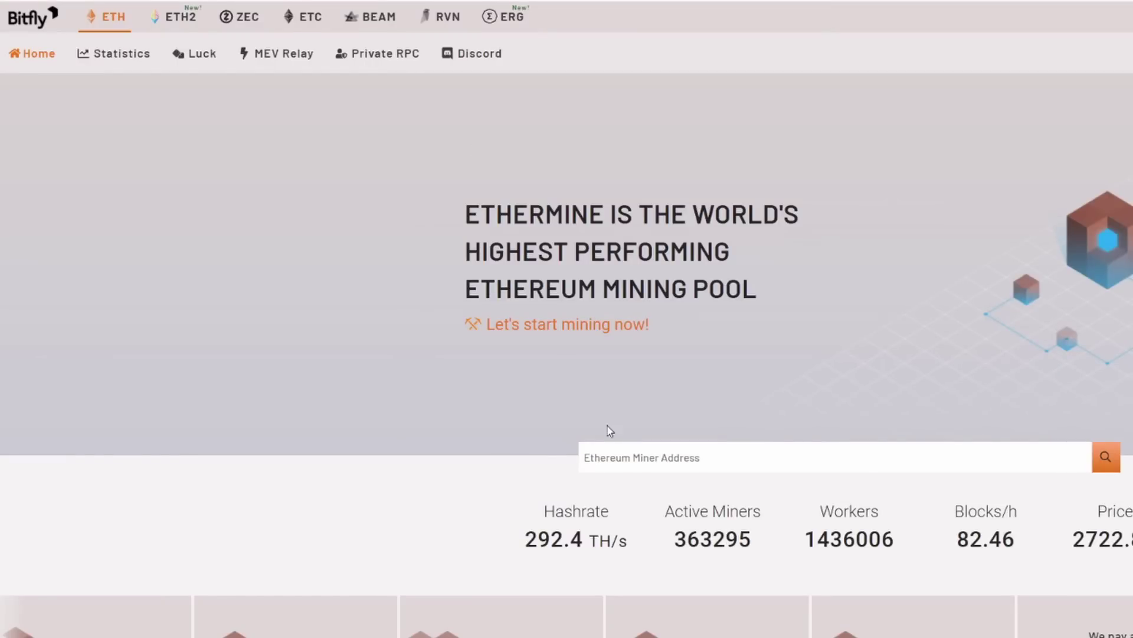
Paste the wallet address into Ethermine's miner lookup and open its dashboard showing 11.94 USD unpaid
click(653, 459)
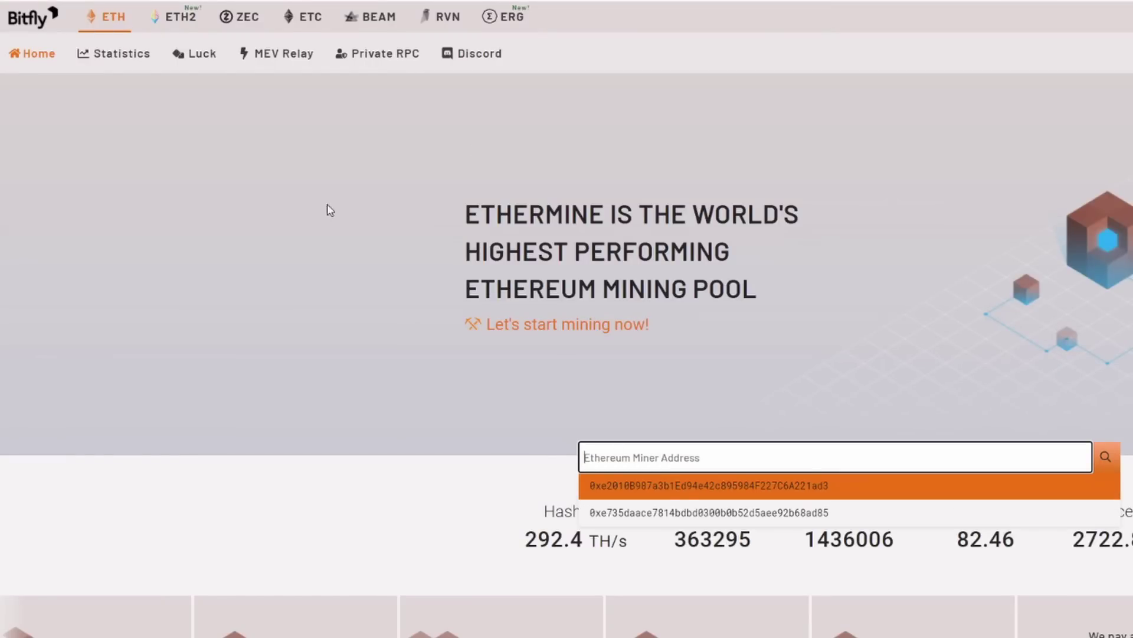
right_click(731, 453)
click(767, 610)
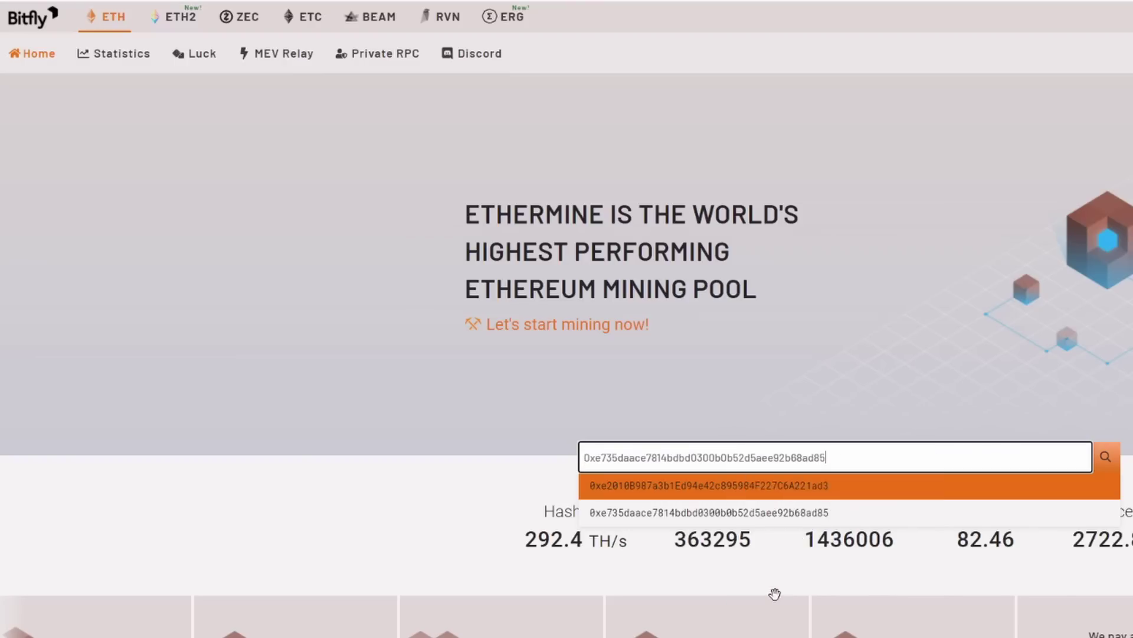
click(1105, 457)
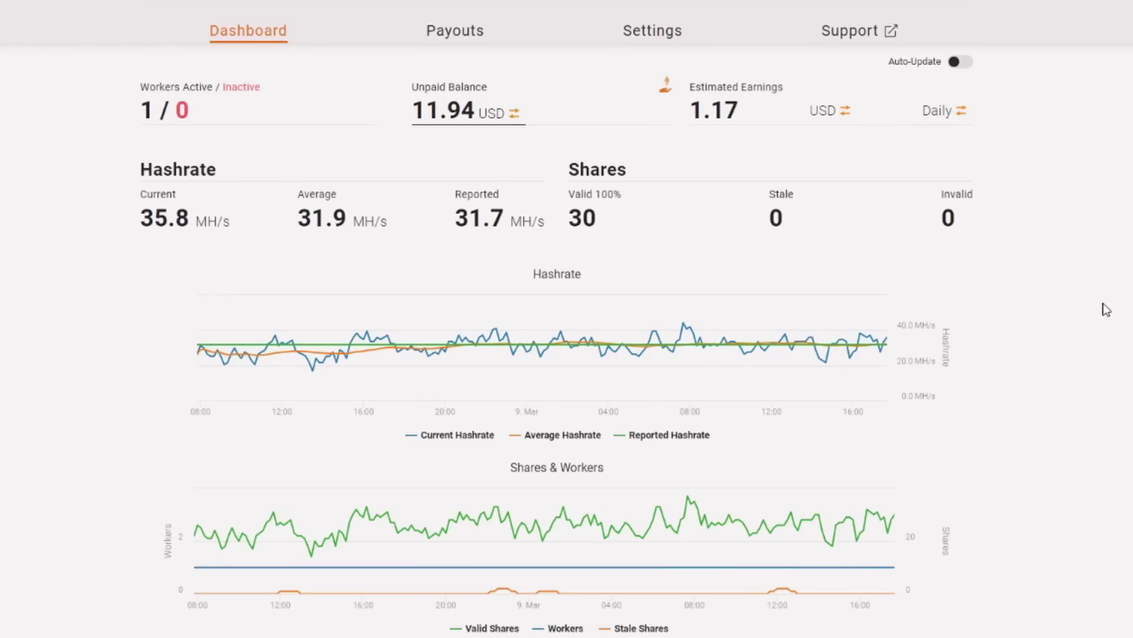
mouse_move(165, 223)
mouse_move(352, 232)
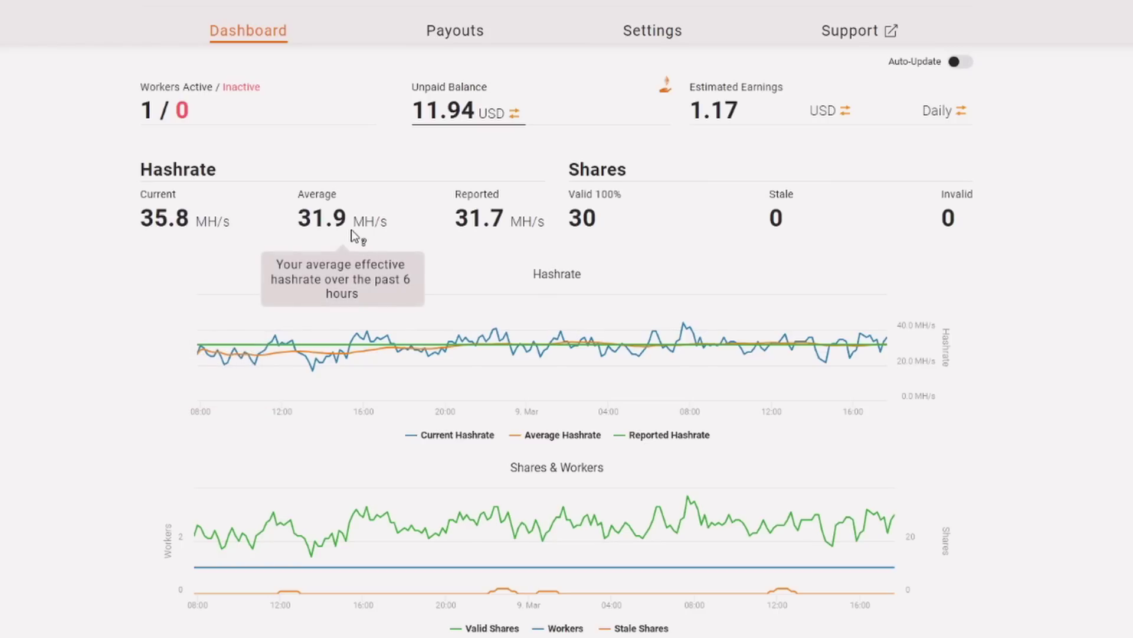
mouse_move(513, 206)
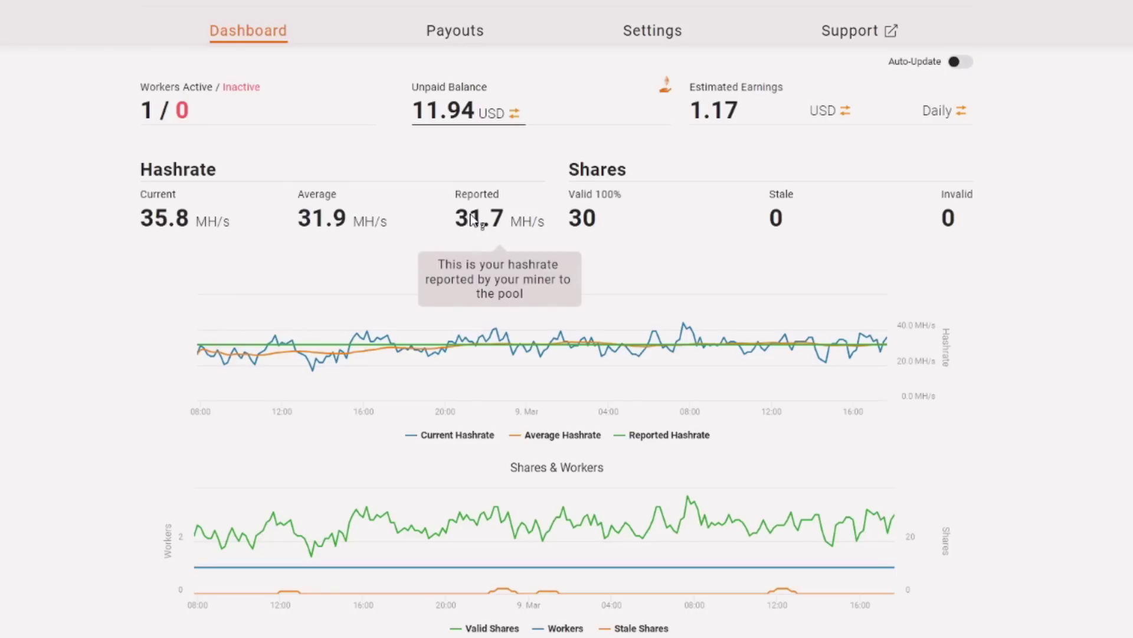
mouse_move(588, 221)
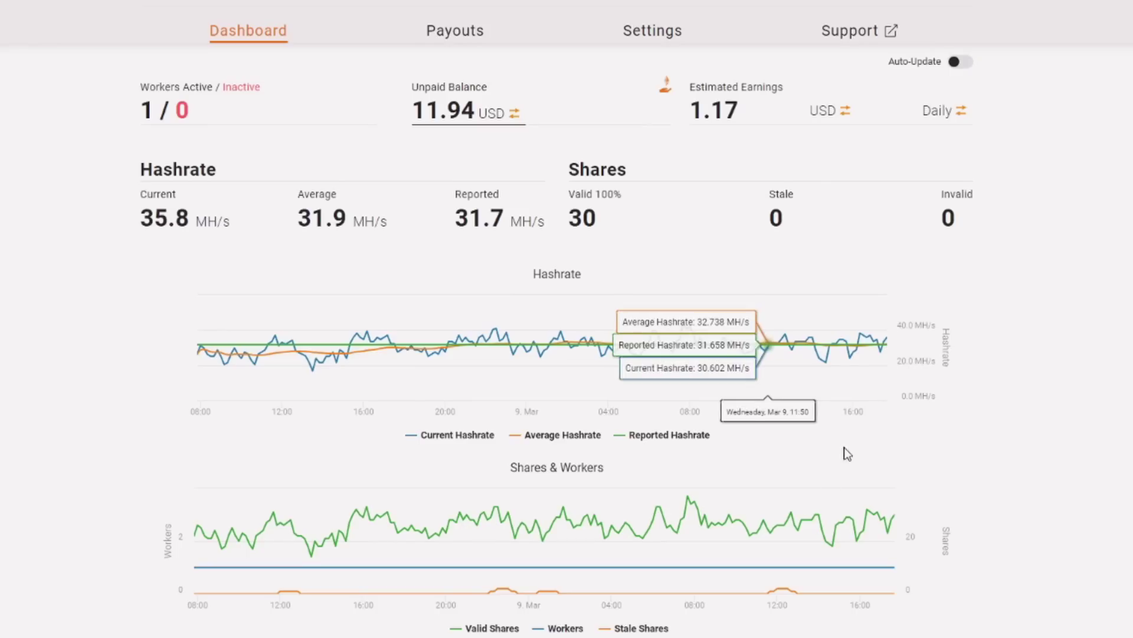
scroll(844, 453, down, 3)
scroll(329, 614, down, 2)
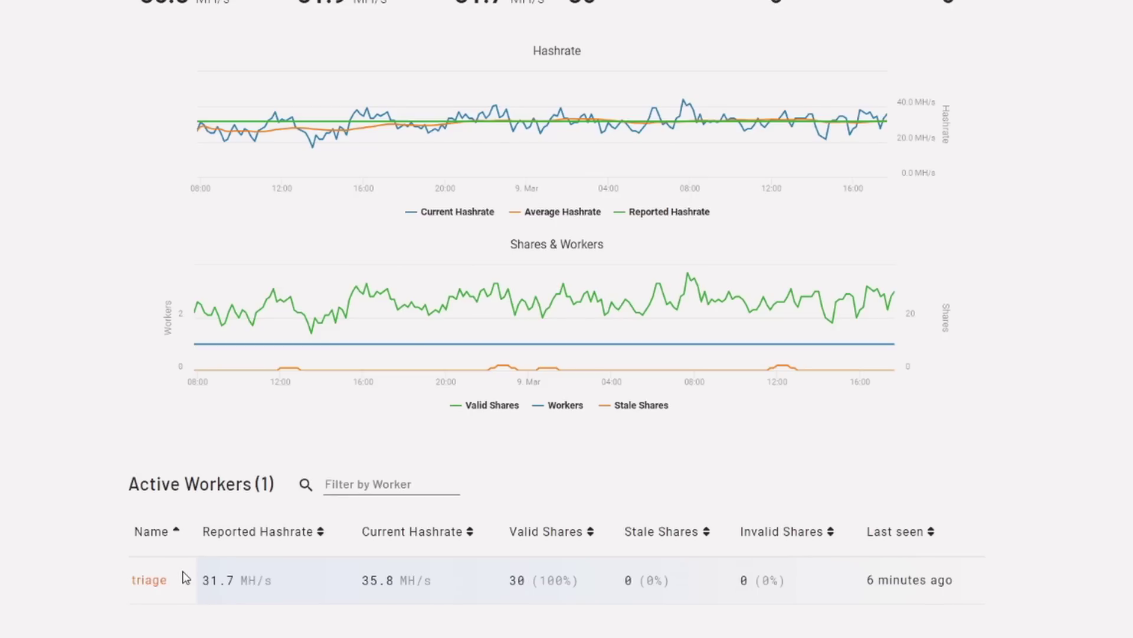
scroll(167, 537, up, 3)
scroll(168, 536, up, 1)
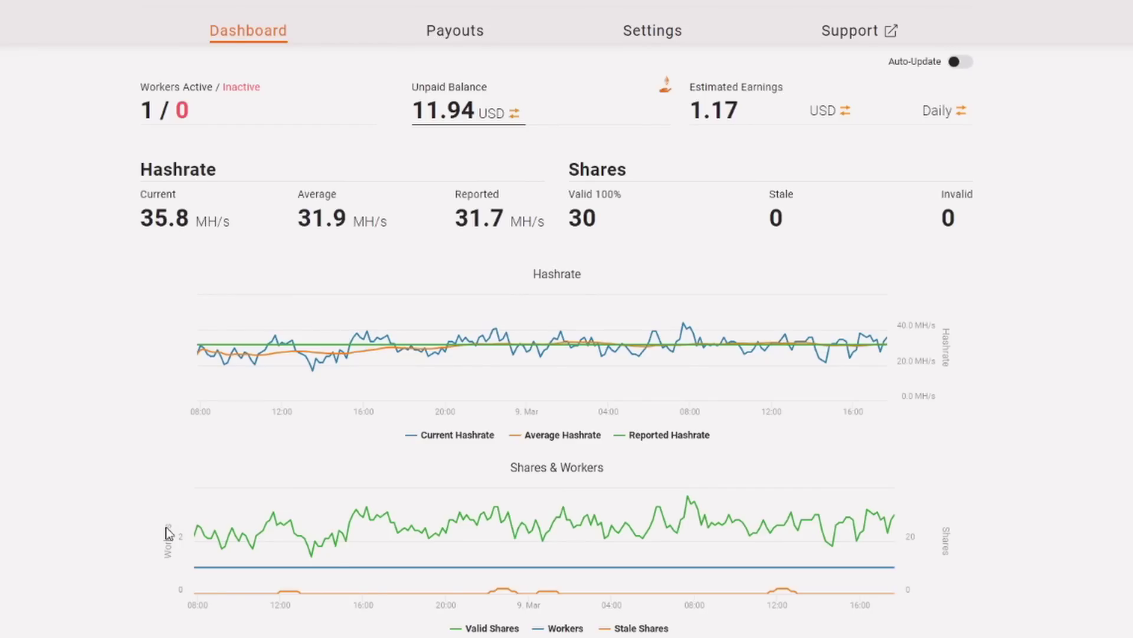
mouse_move(721, 127)
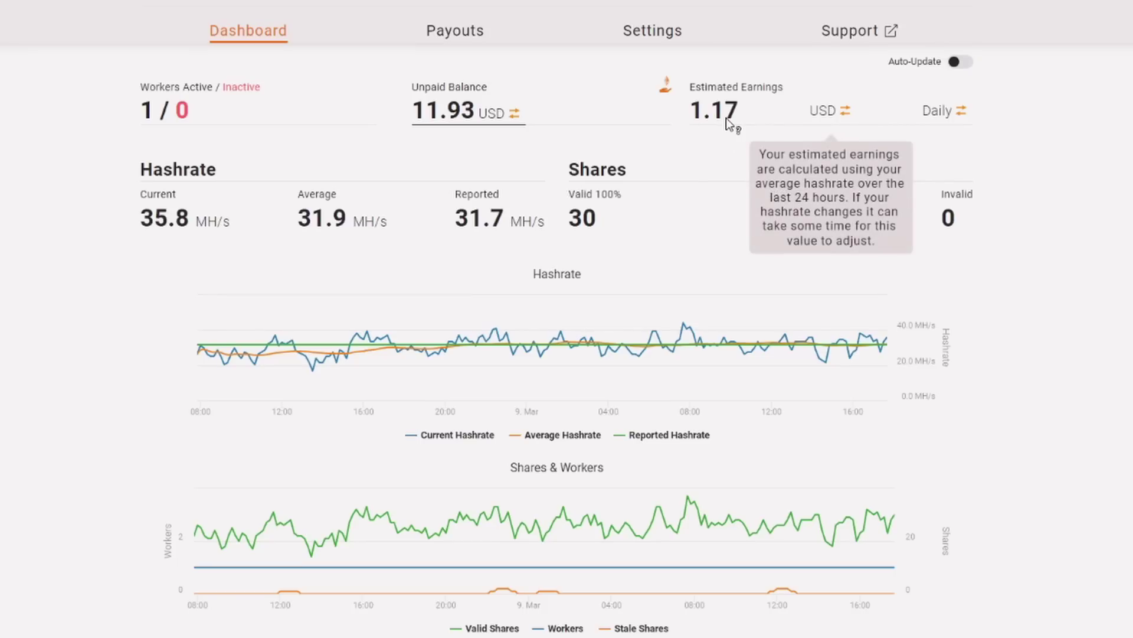
mouse_move(436, 117)
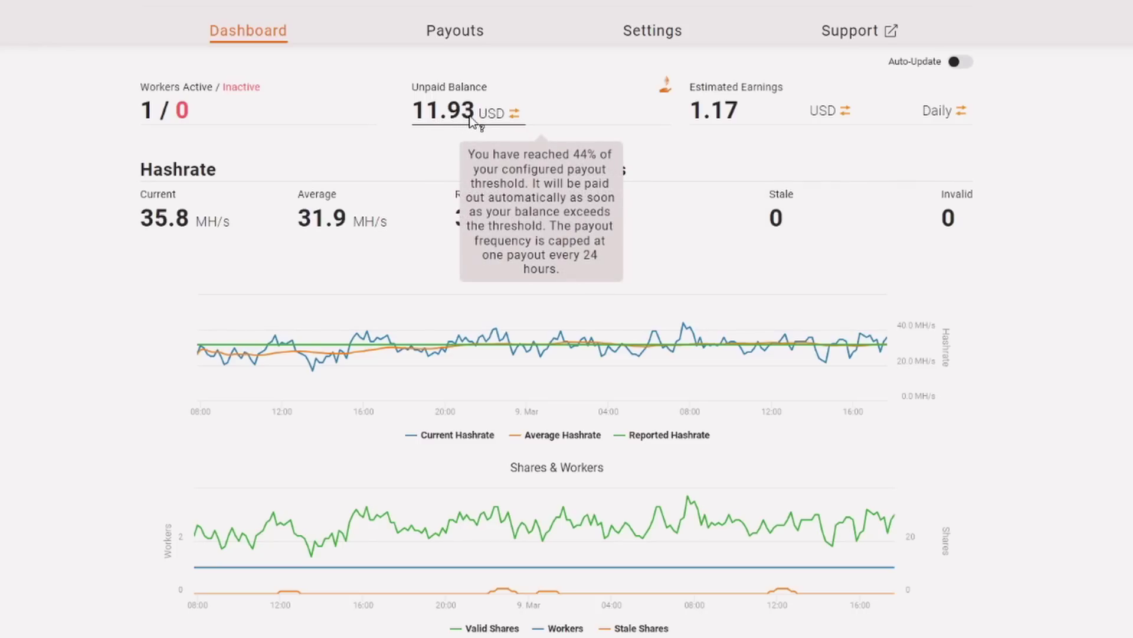
Launch Calculator and compute 11.93 ÷ 9 = 1.3256
key(super)
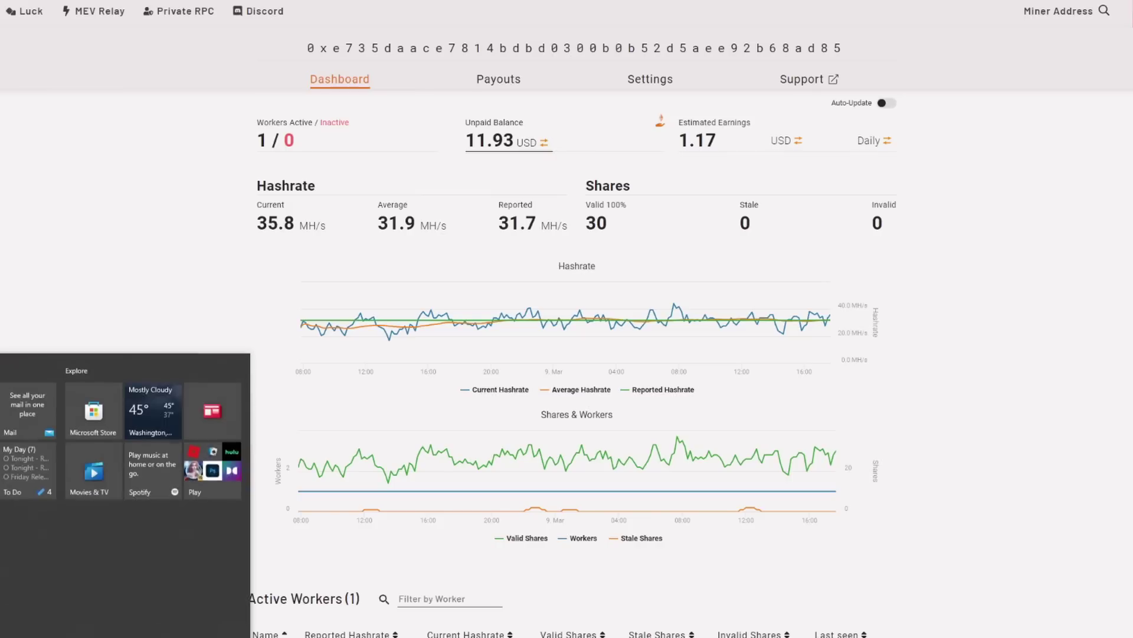
text(calc)
key(Return)
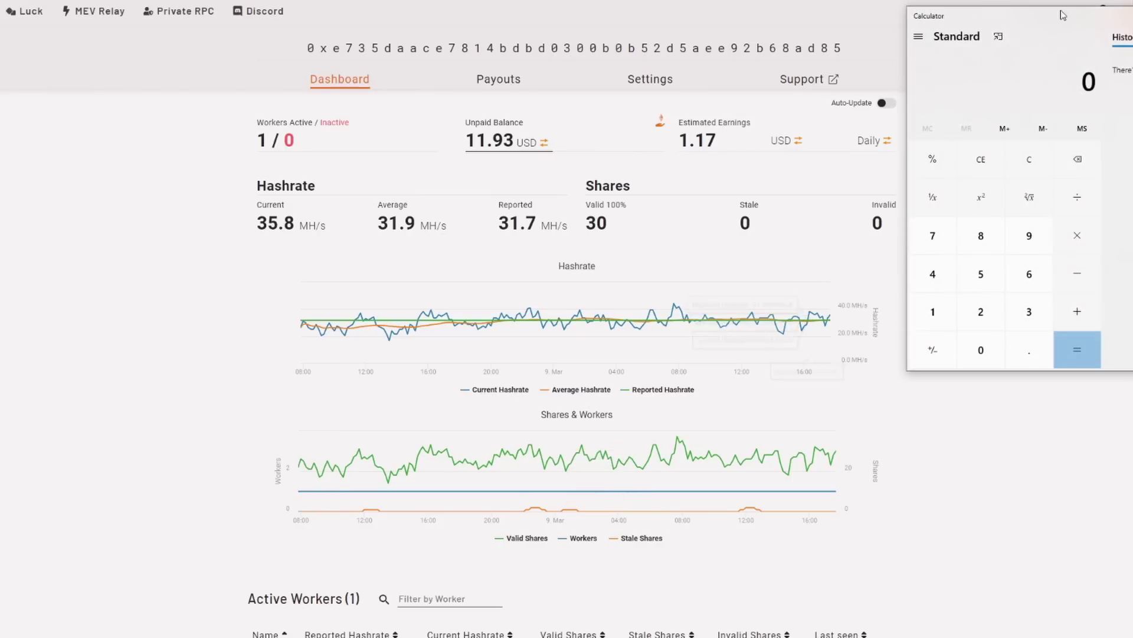
drag(1063, 15, 991, 12)
text(11.93)
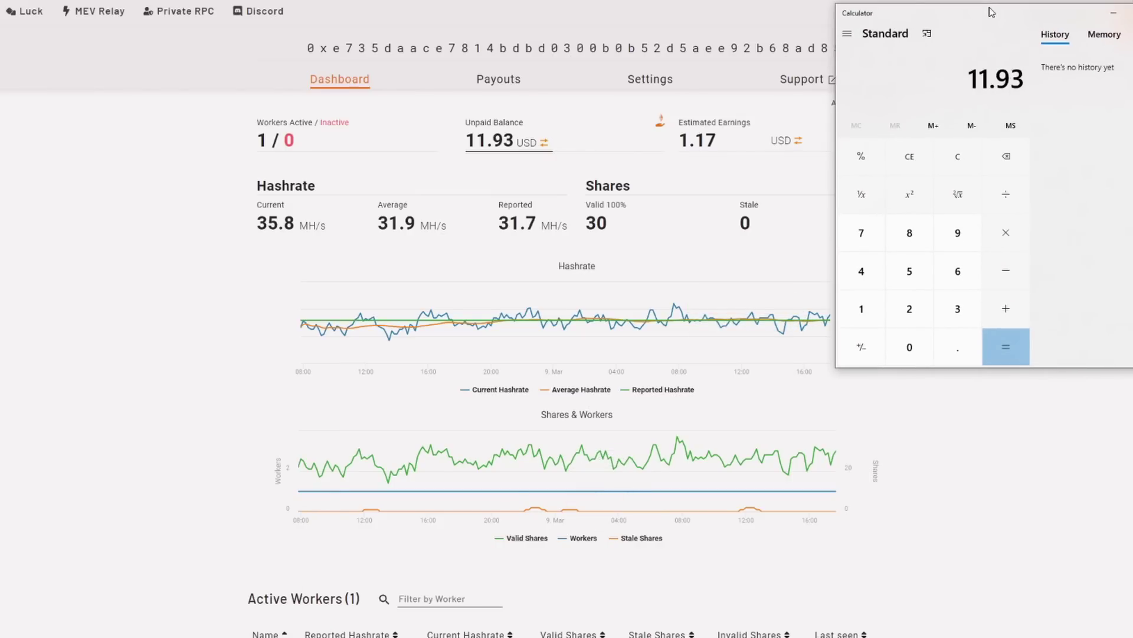
key(slash)
text(9)
key(Return)
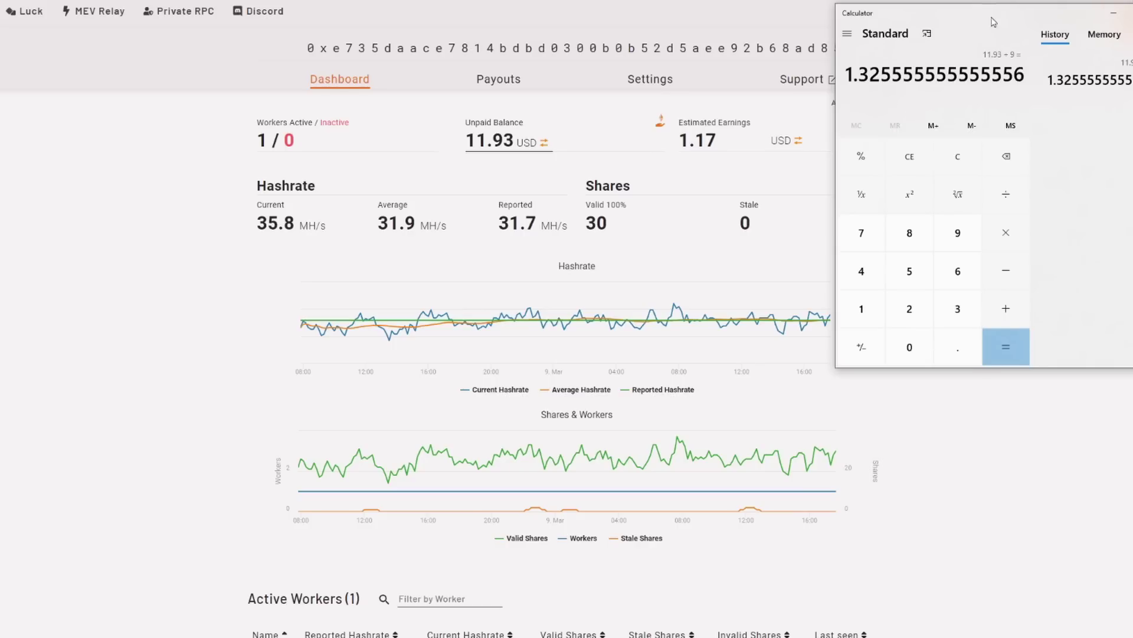
Multiply the 1.3256 result by 10 to get 13.2556
drag(998, 15, 943, 30)
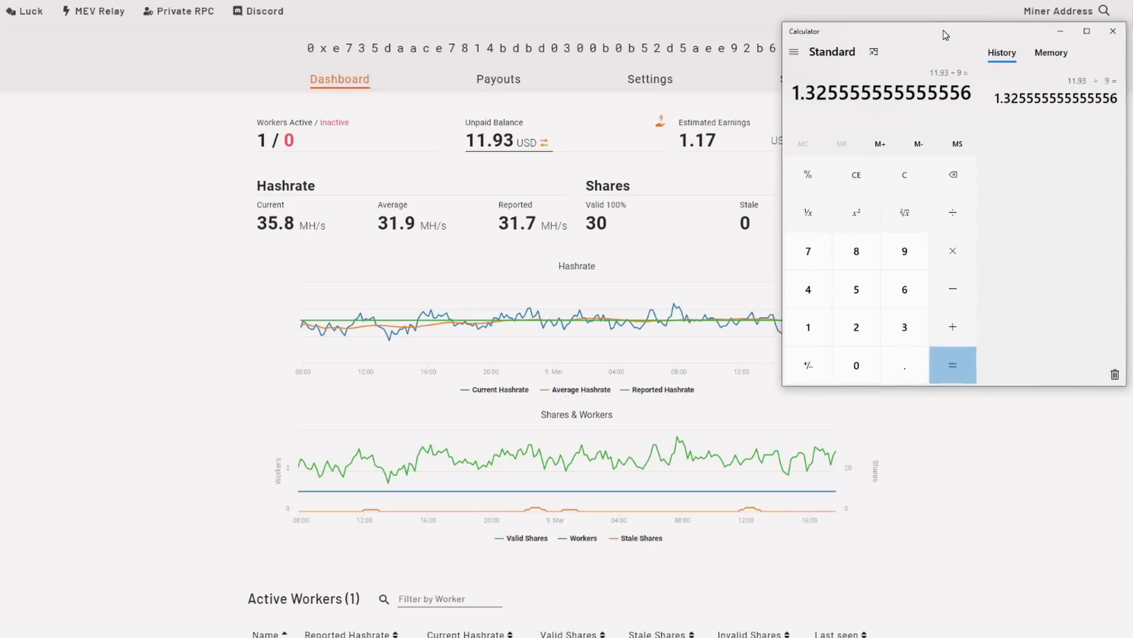
click(953, 250)
click(810, 326)
click(844, 374)
click(945, 356)
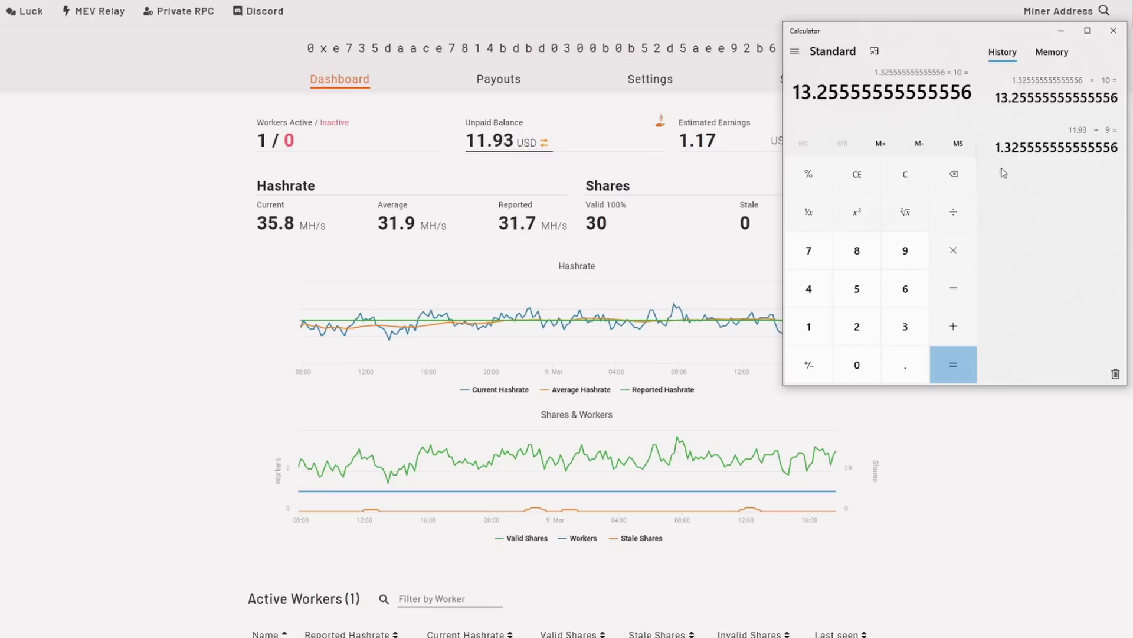
click(956, 255)
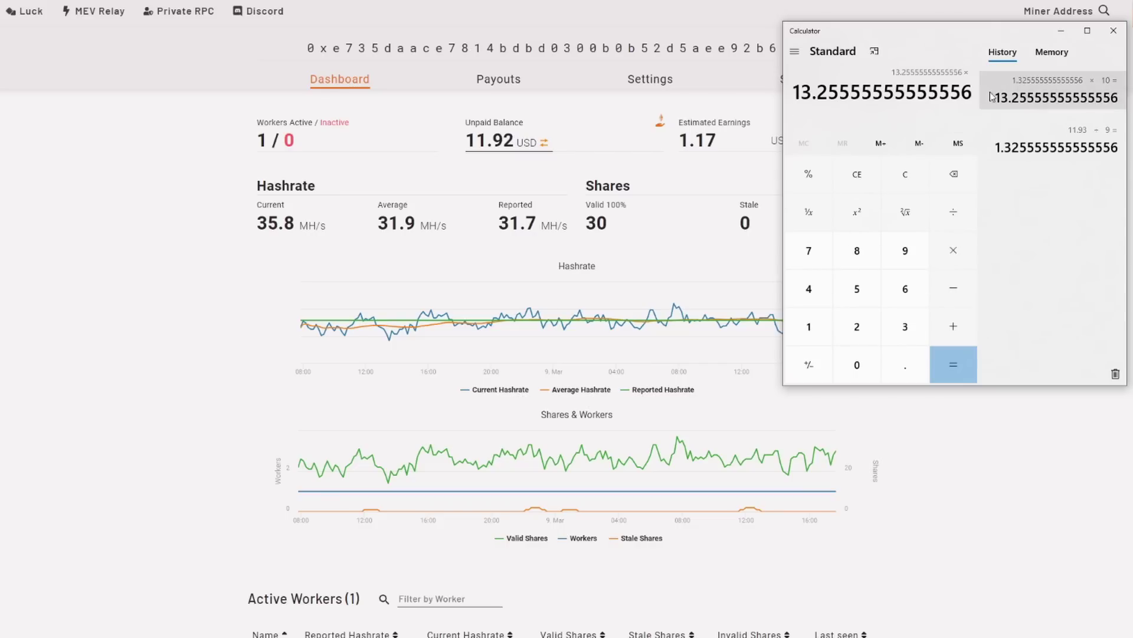
Clear Calculator, compute 1.32 × 365 = 481.8, and move the window to the lower right
click(957, 257)
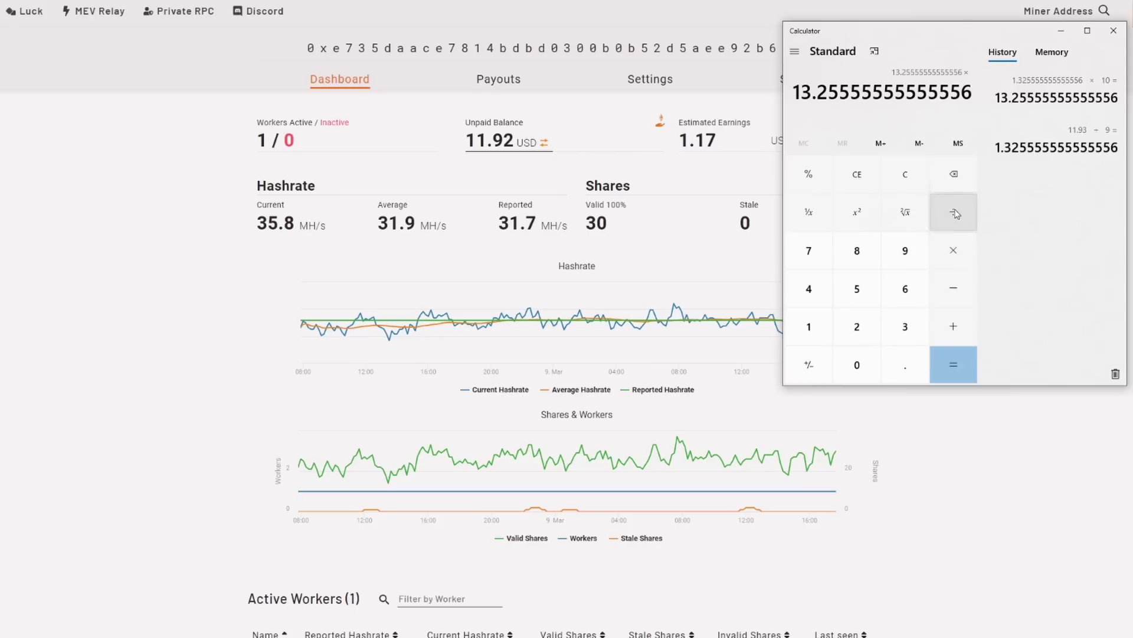
click(905, 174)
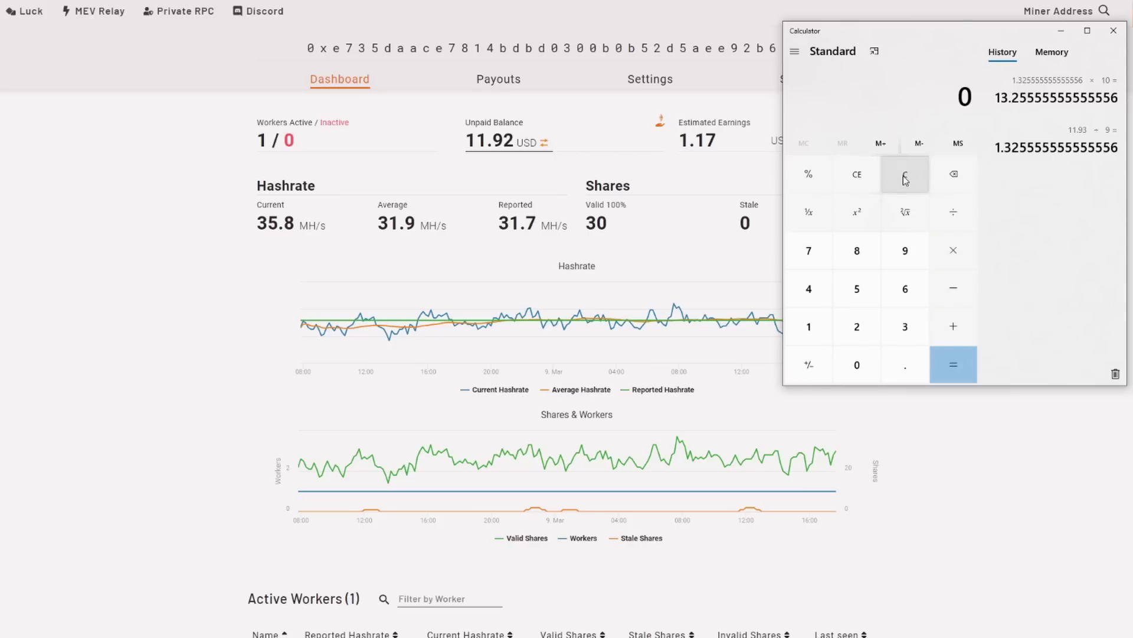
click(808, 327)
click(919, 377)
click(902, 325)
click(859, 325)
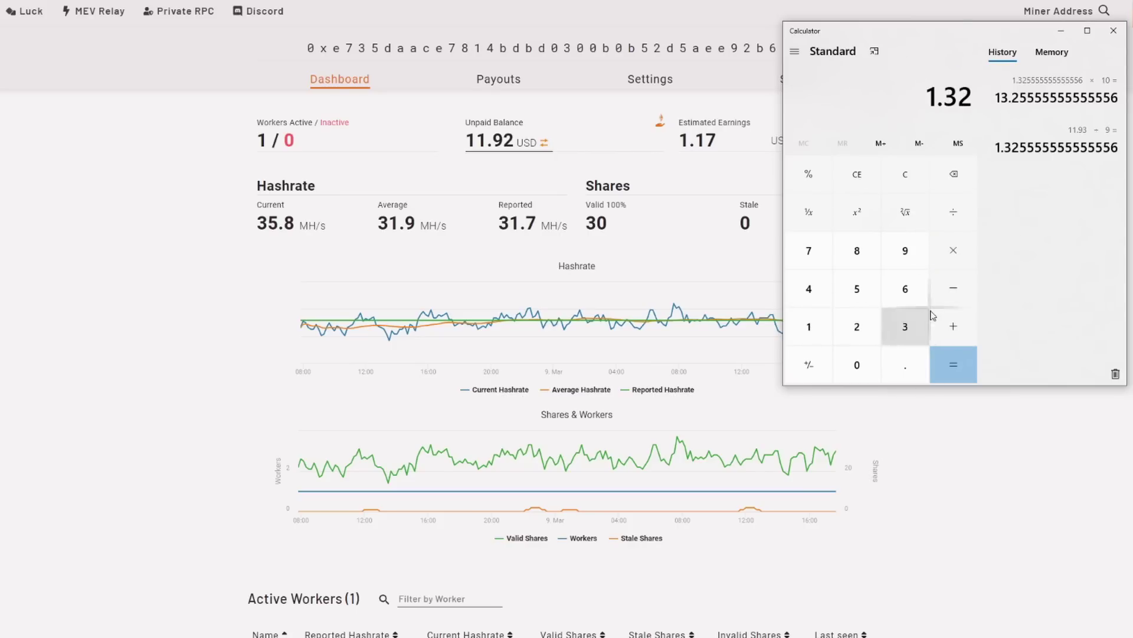
click(955, 265)
click(902, 332)
click(905, 289)
click(858, 289)
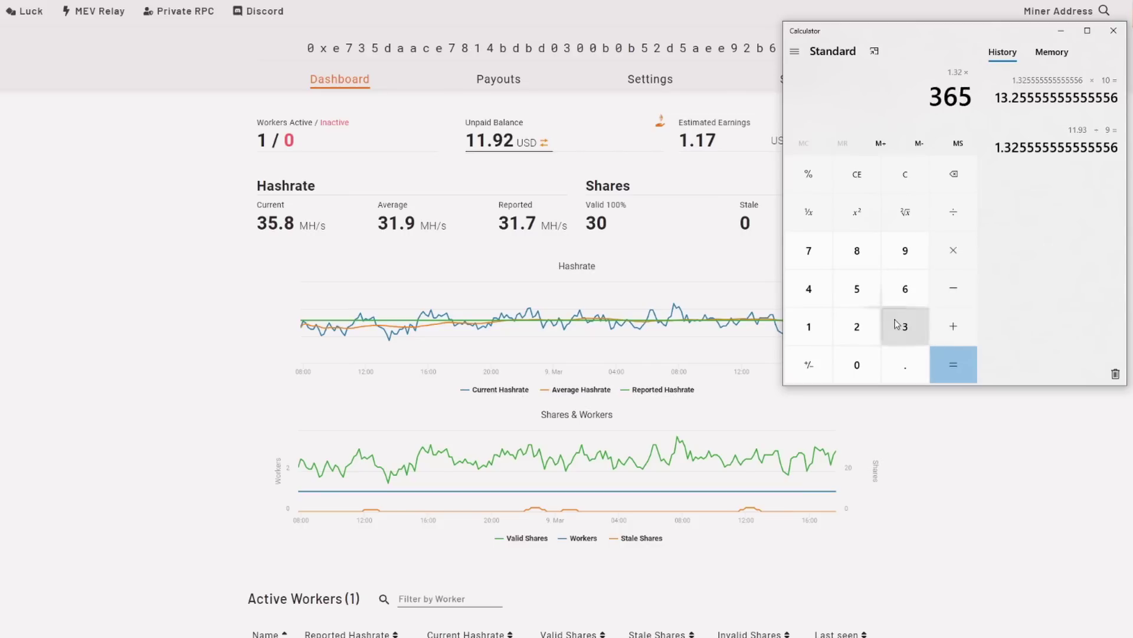
click(957, 365)
drag(984, 38, 1108, 281)
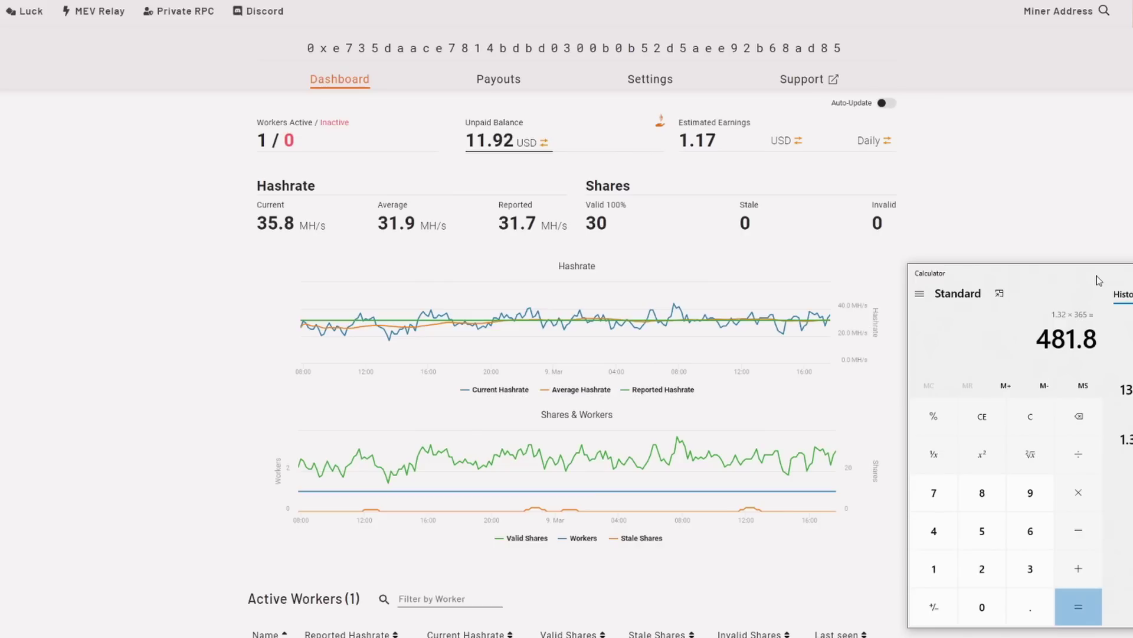
Cycle the dashboard currency through BTC, EUR and RUB to ETH, showing 0.00439 ETH unpaid
click(1093, 173)
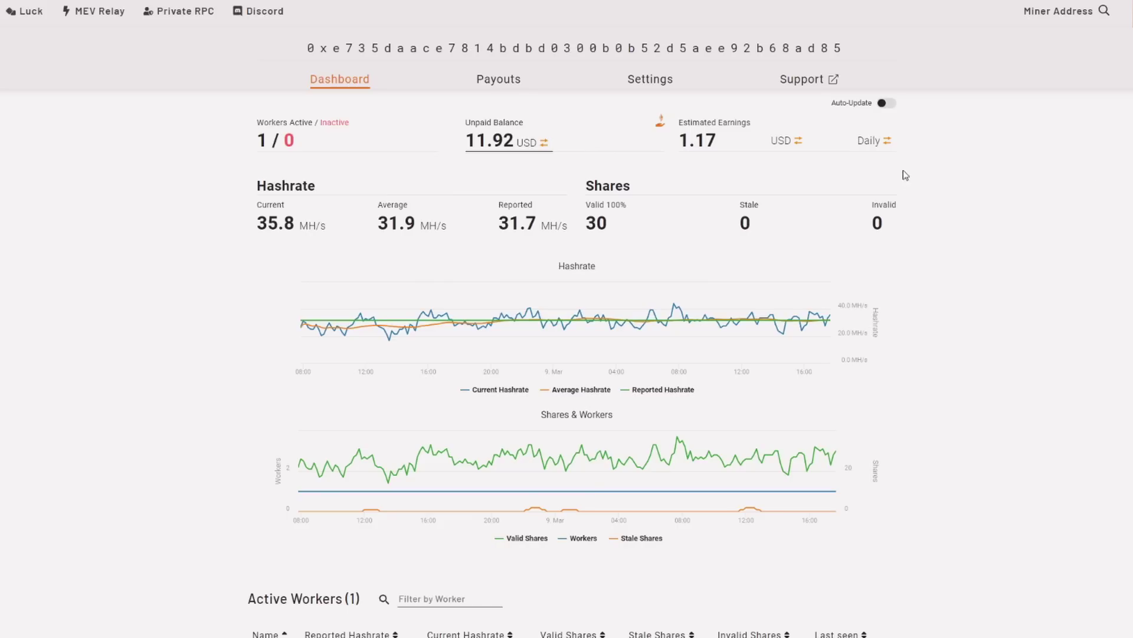
mouse_move(784, 143)
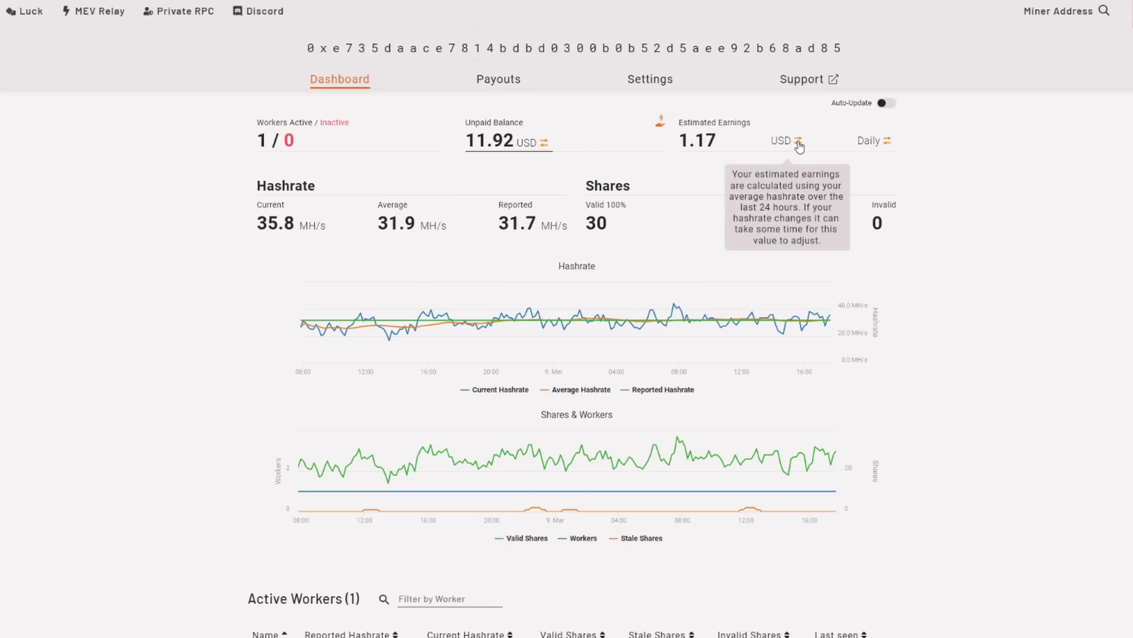
click(798, 143)
click(819, 143)
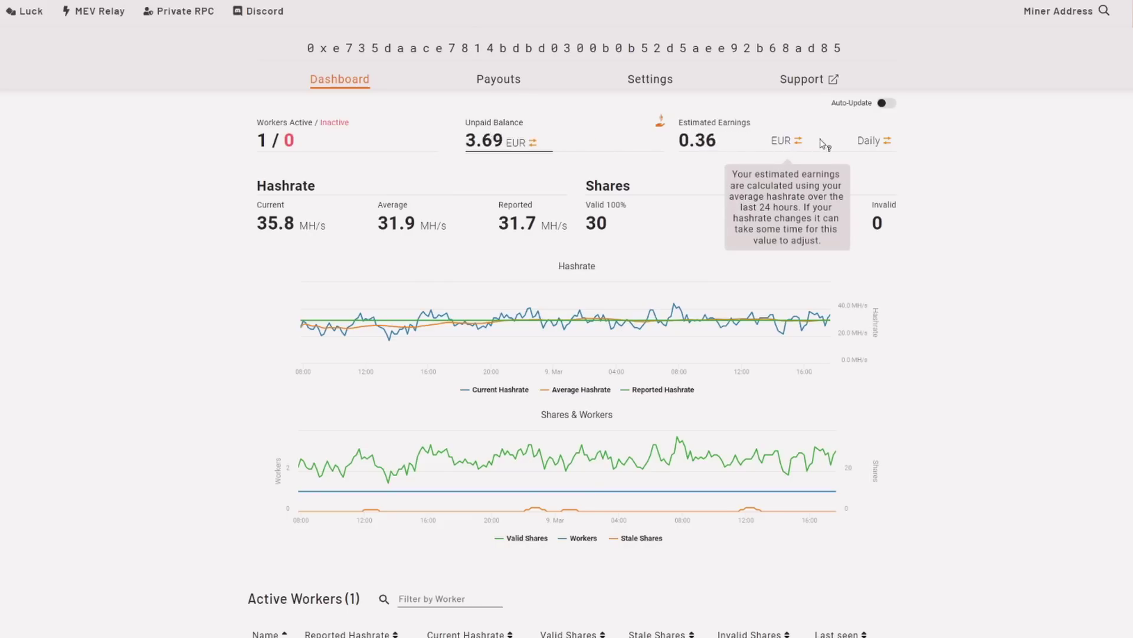
click(798, 143)
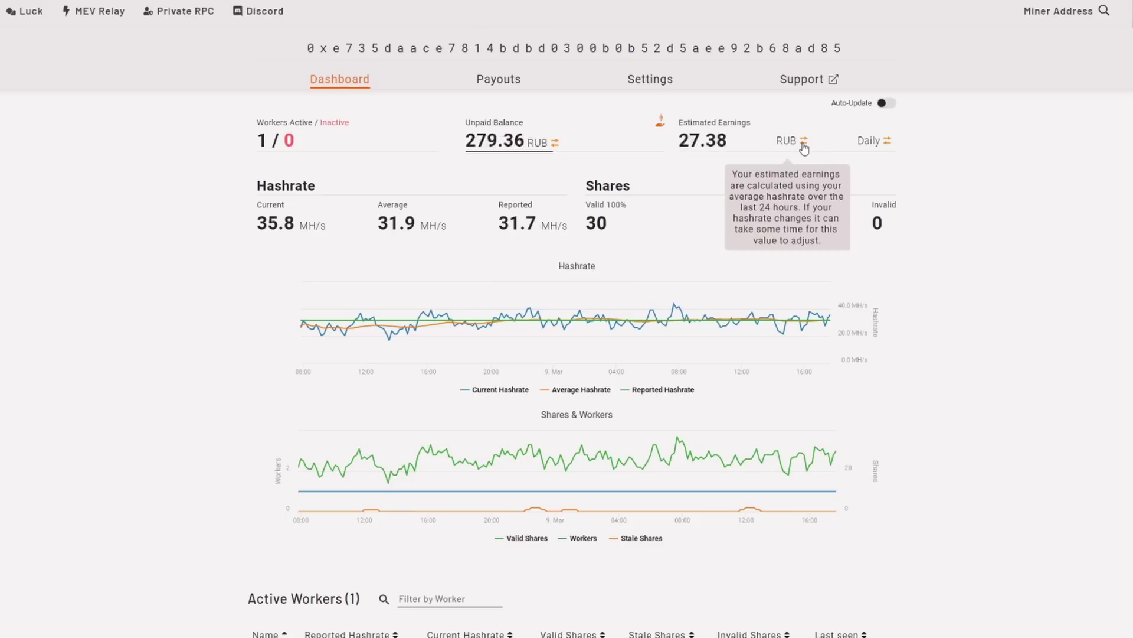
click(809, 142)
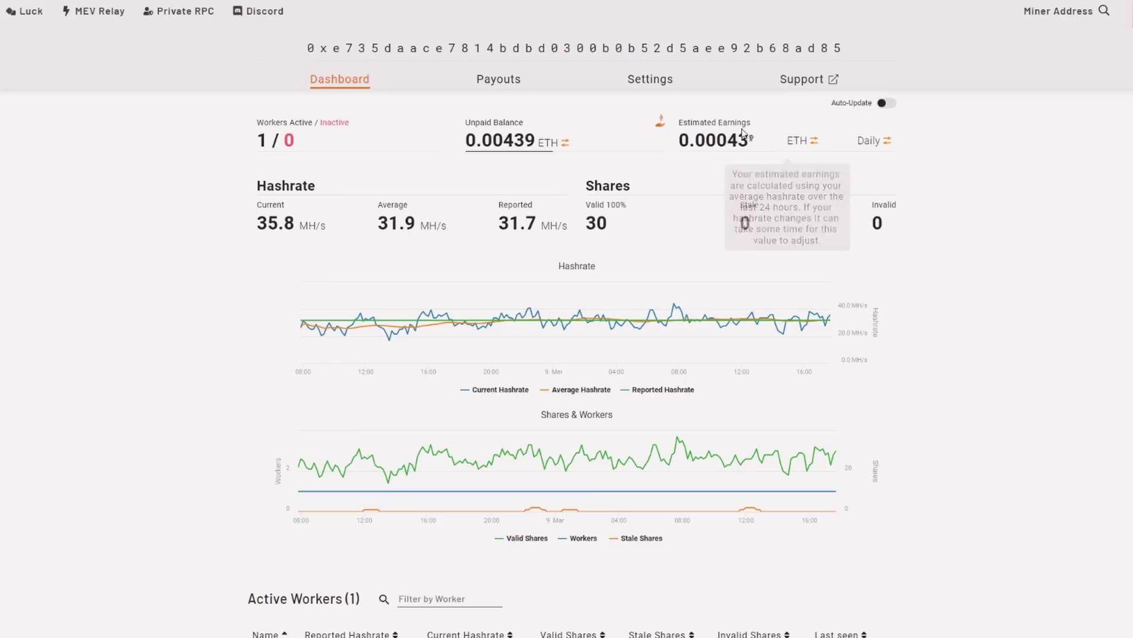
Open the Payouts page showing 0.00561 ETH to threshold and next payout in about 14 days
click(498, 81)
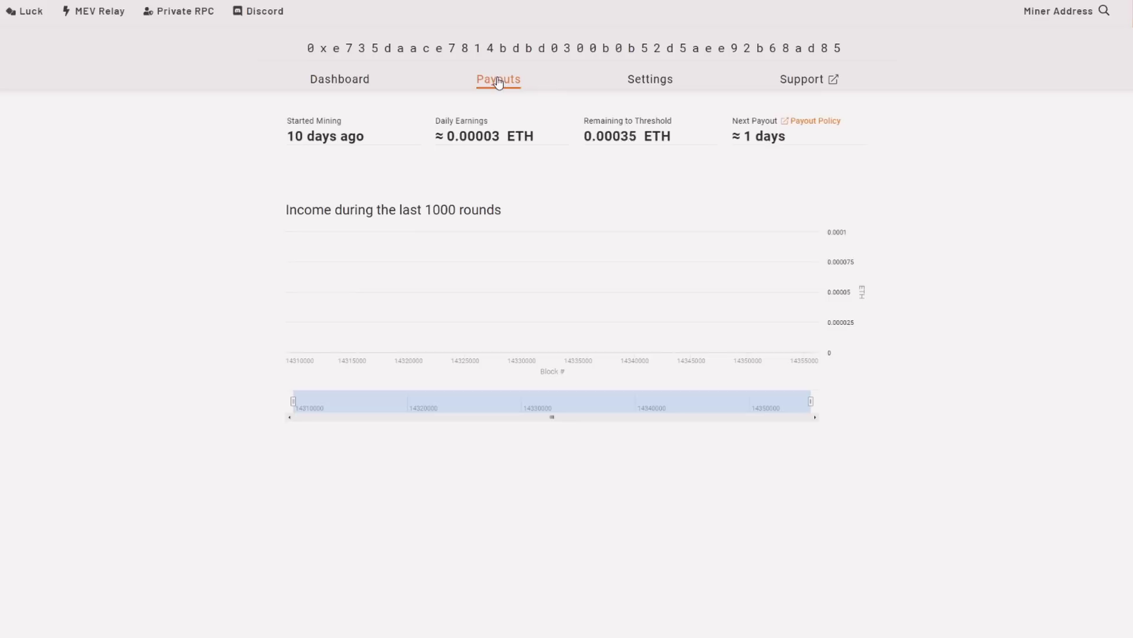
mouse_move(769, 144)
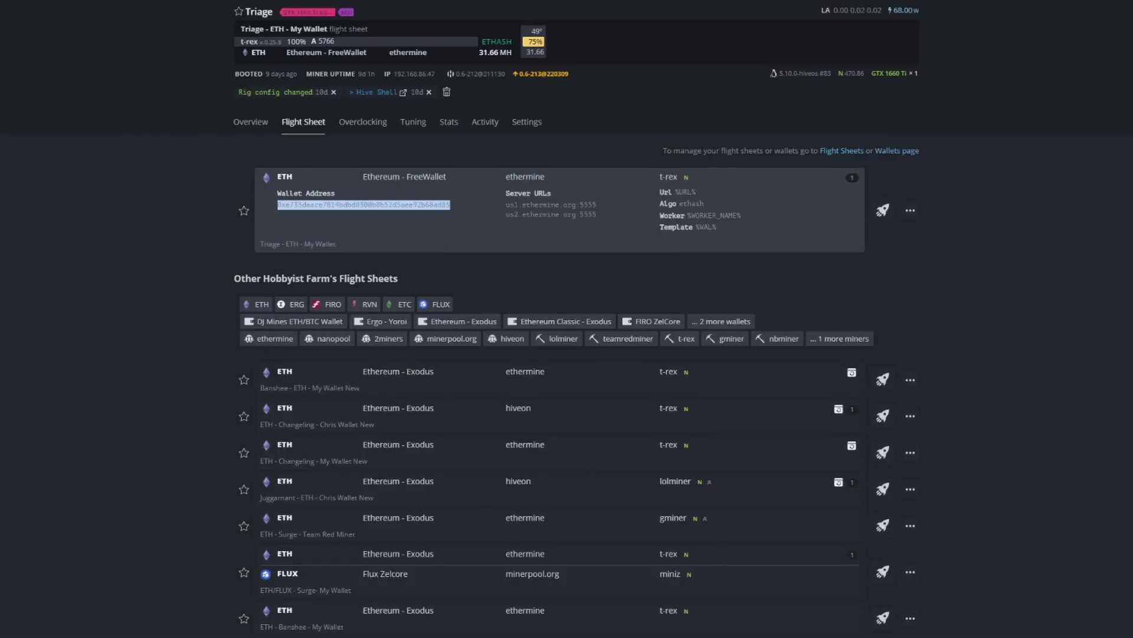
click(173, 209)
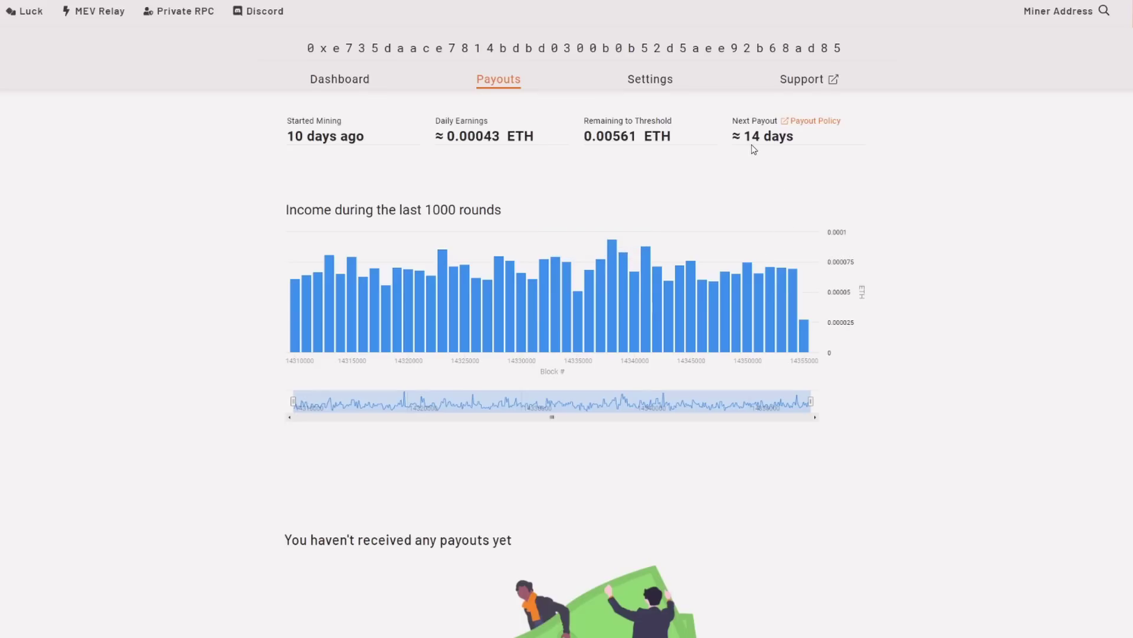
mouse_move(757, 143)
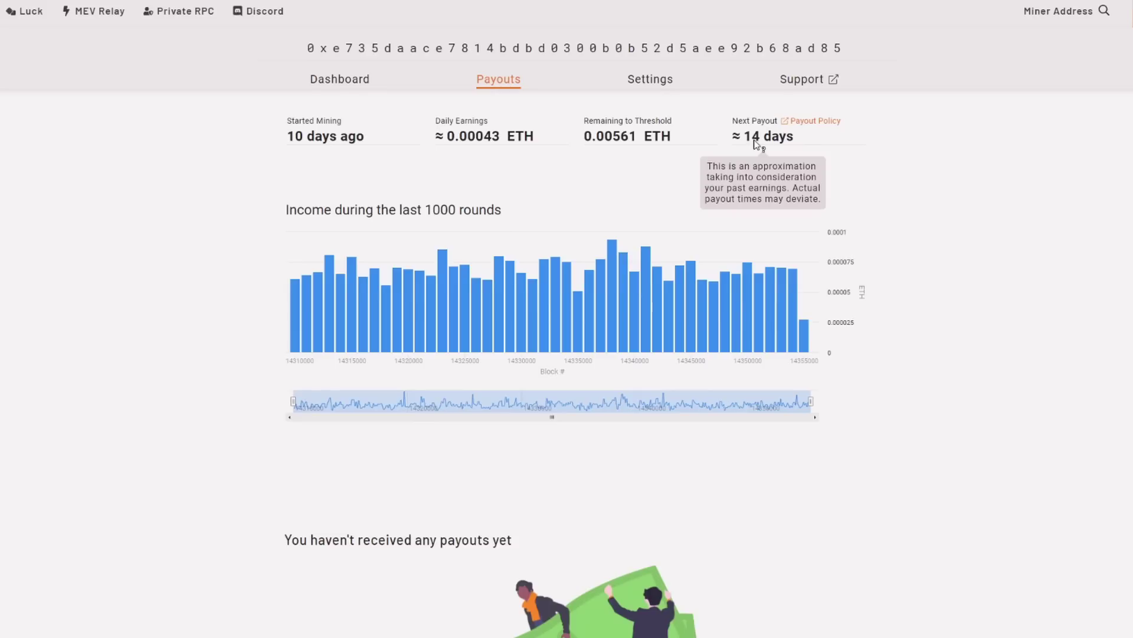
mouse_move(616, 147)
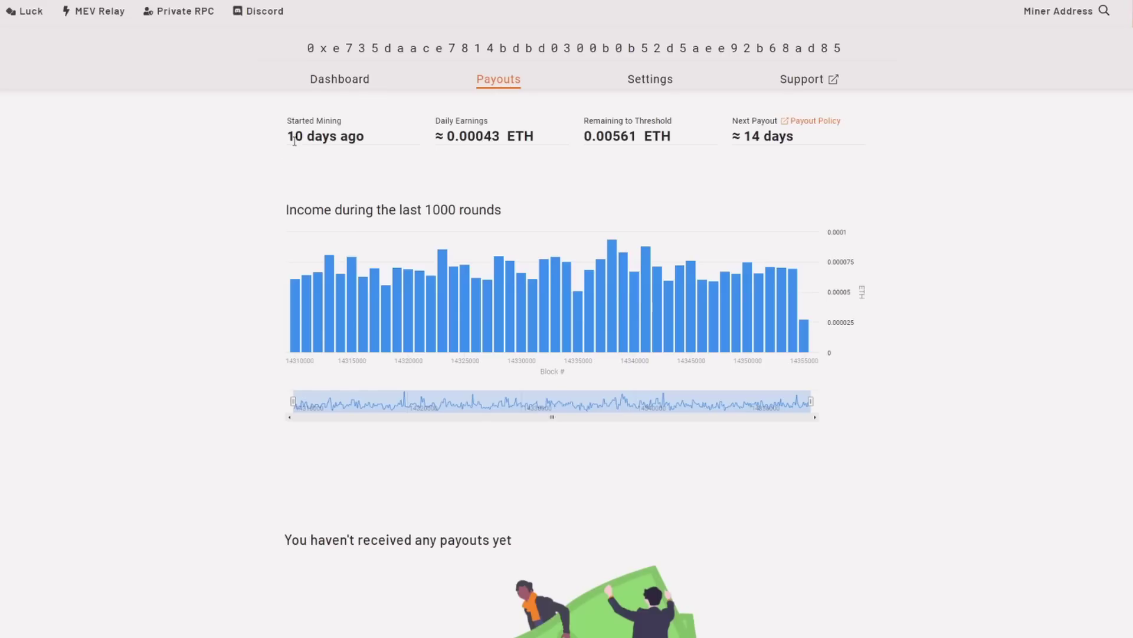
Highlight the '10 days ago' text under Started Mining on the Payouts page
drag(289, 137, 356, 116)
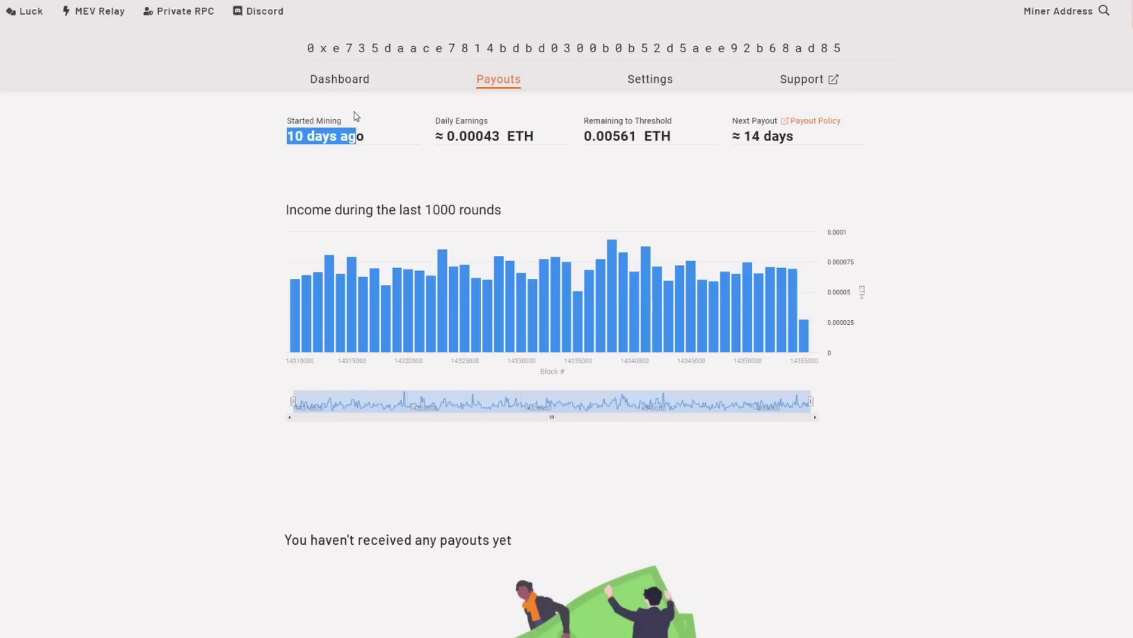